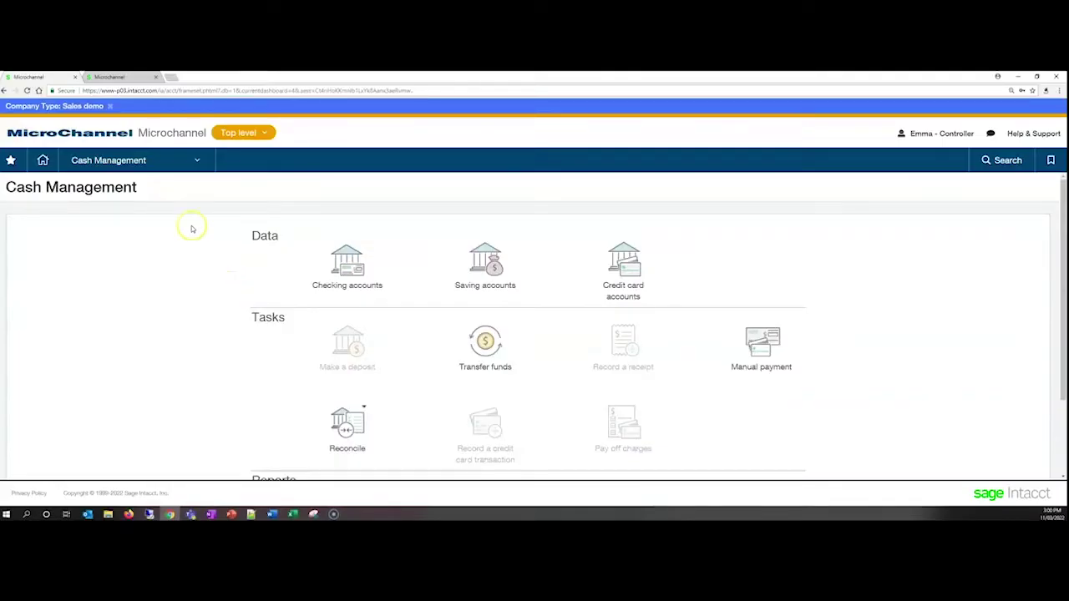
Step: Open the bank reconciliation for the Demo Bank (USD) cheque account with its existing statement details
left_click(136, 168)
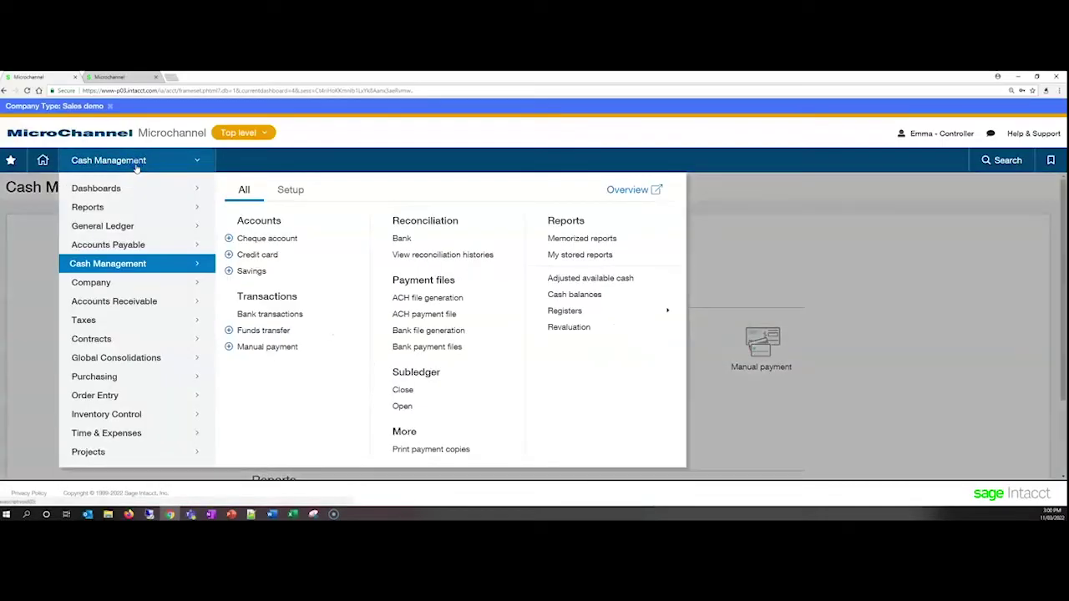
left_click(403, 240)
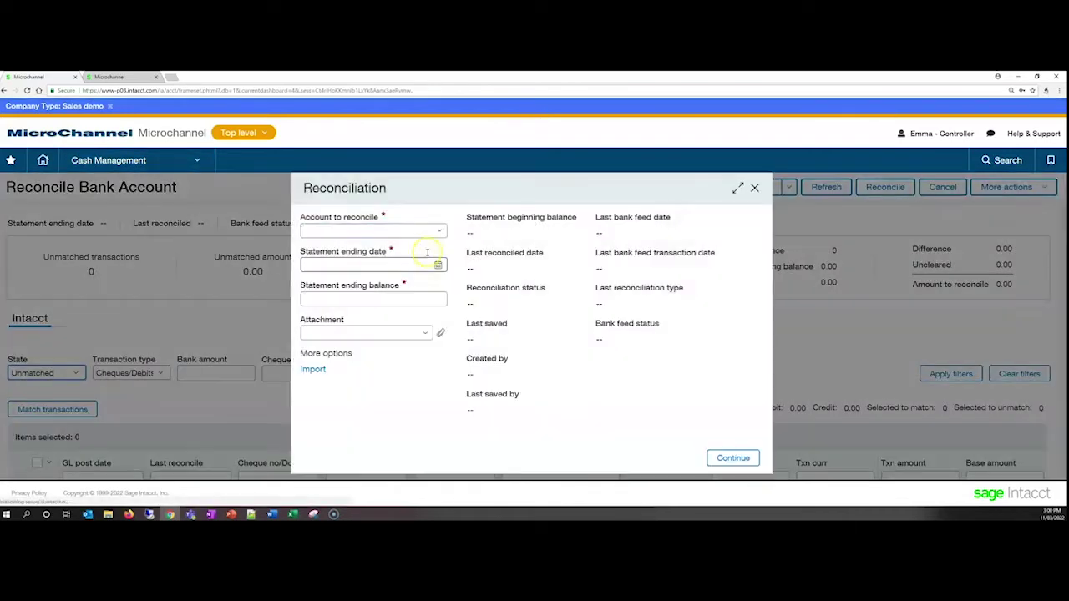
left_click(438, 230)
left_click(368, 248)
left_click(730, 457)
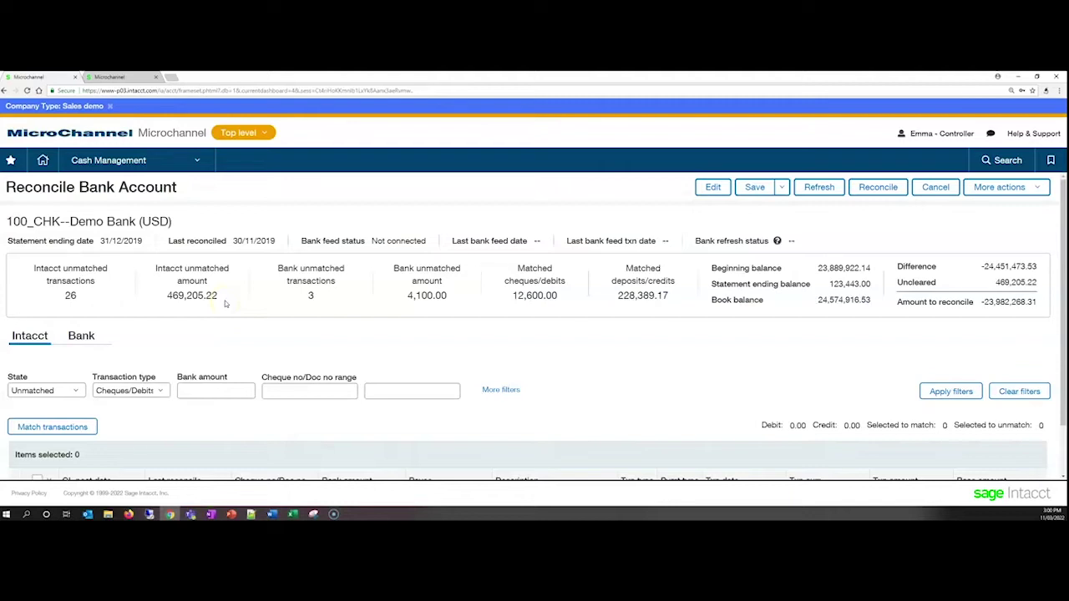
Step: Examine the unmatched bank transactions and their payees, and leave the reconciliation
left_click(81, 335)
double_click(311, 296)
scroll(251, 368, "down", 1)
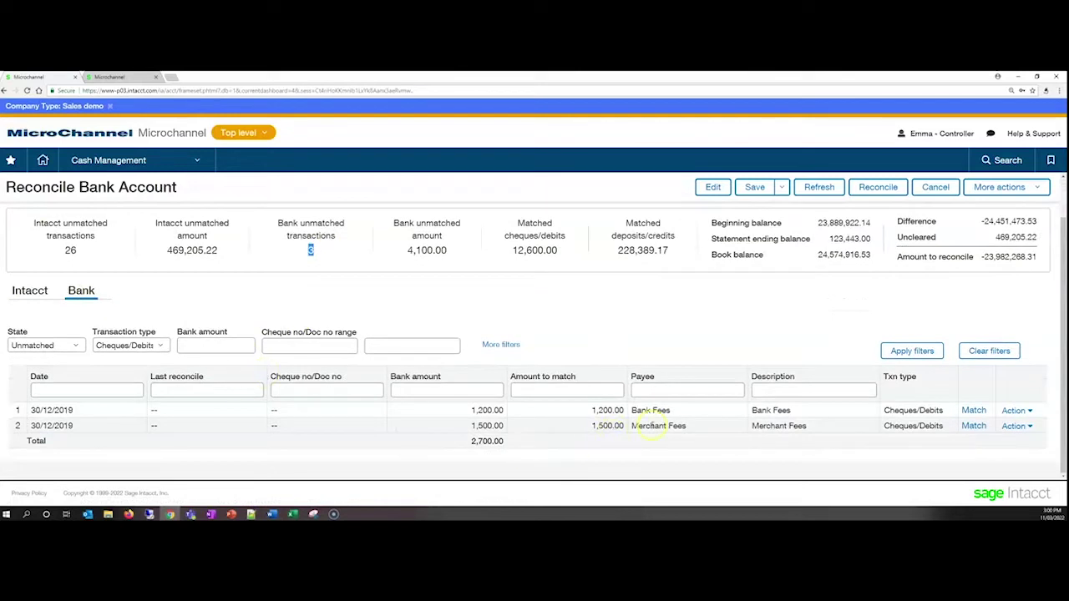
left_click_drag(678, 415, 631, 412)
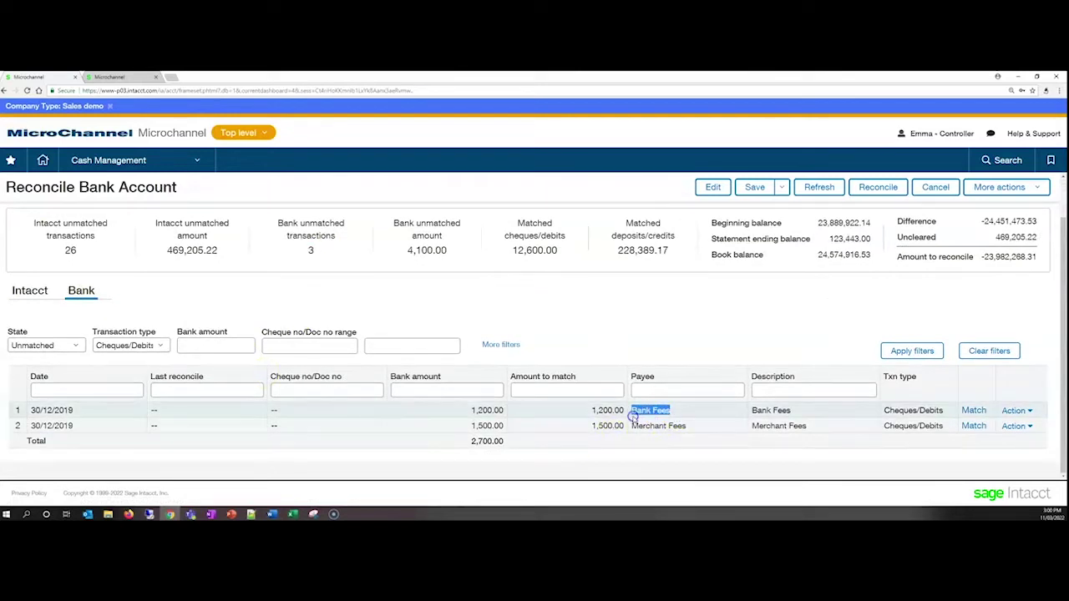
left_click(658, 429)
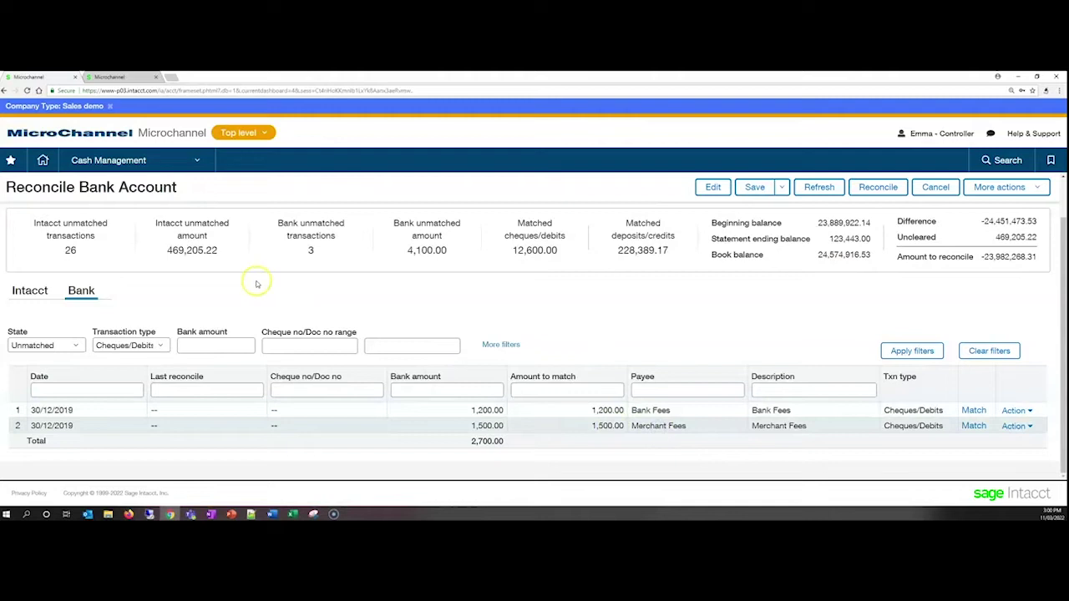
left_click(918, 197)
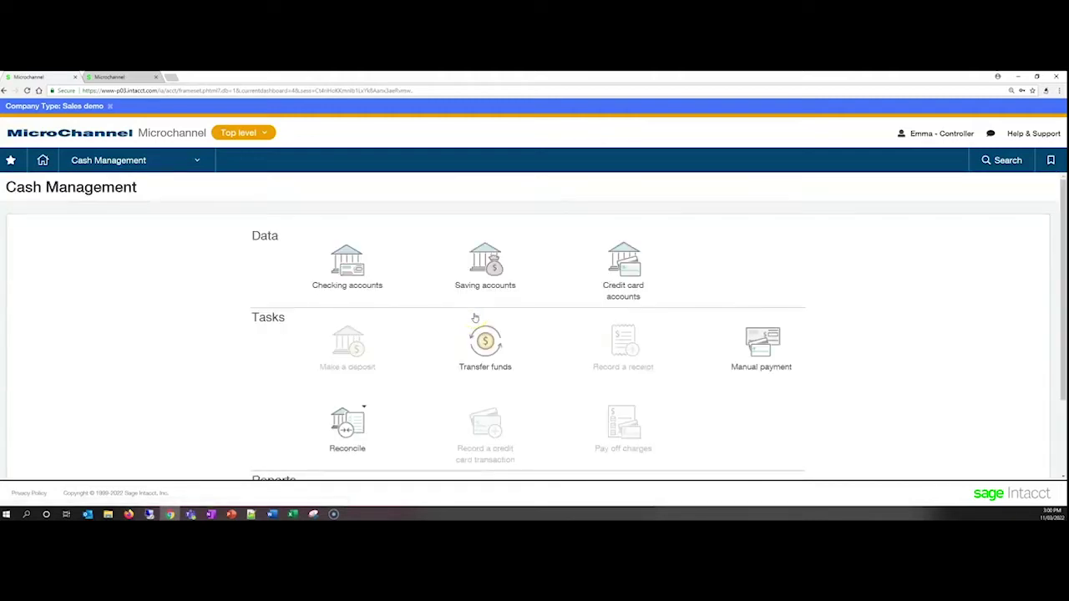
Step: View the Bank Charges reconciliation rule and examine its rule type, filter conditions and grouping options
left_click(146, 166)
left_click(291, 190)
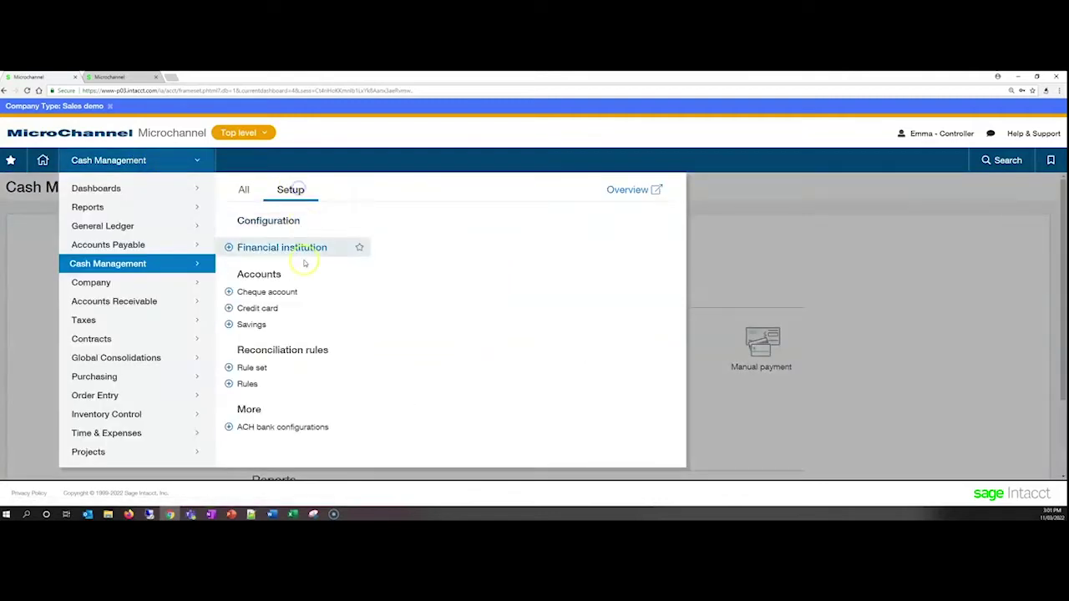
left_click(247, 385)
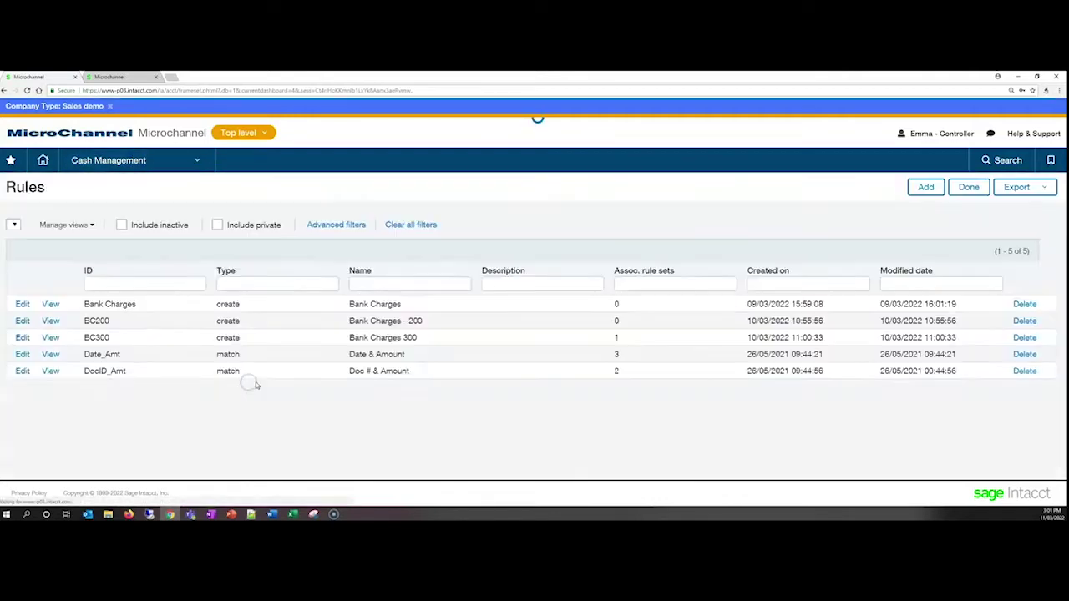
left_click(50, 304)
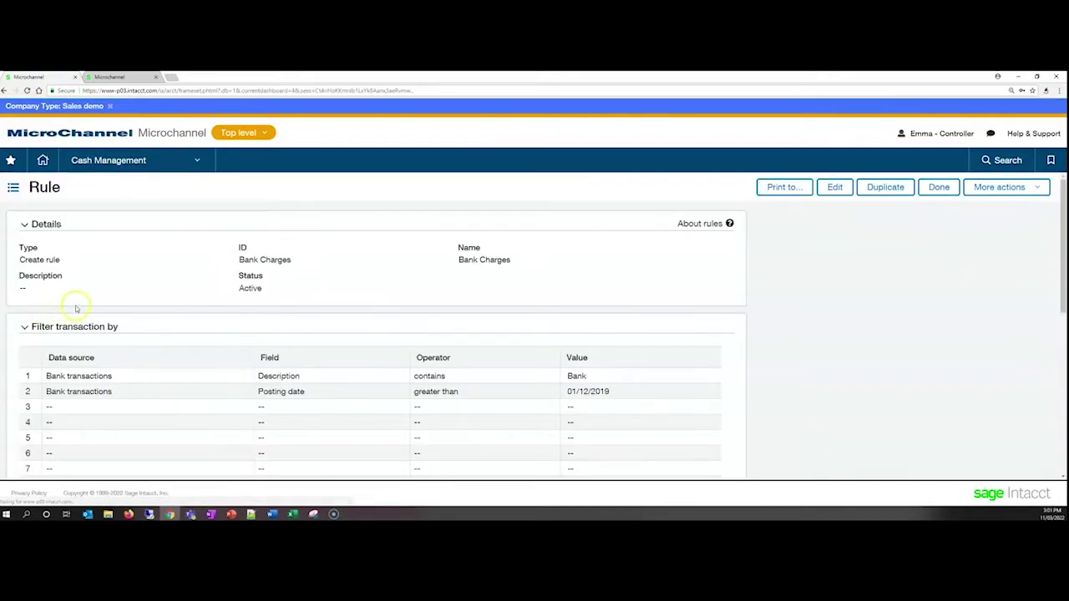
left_click_drag(55, 260, 17, 260)
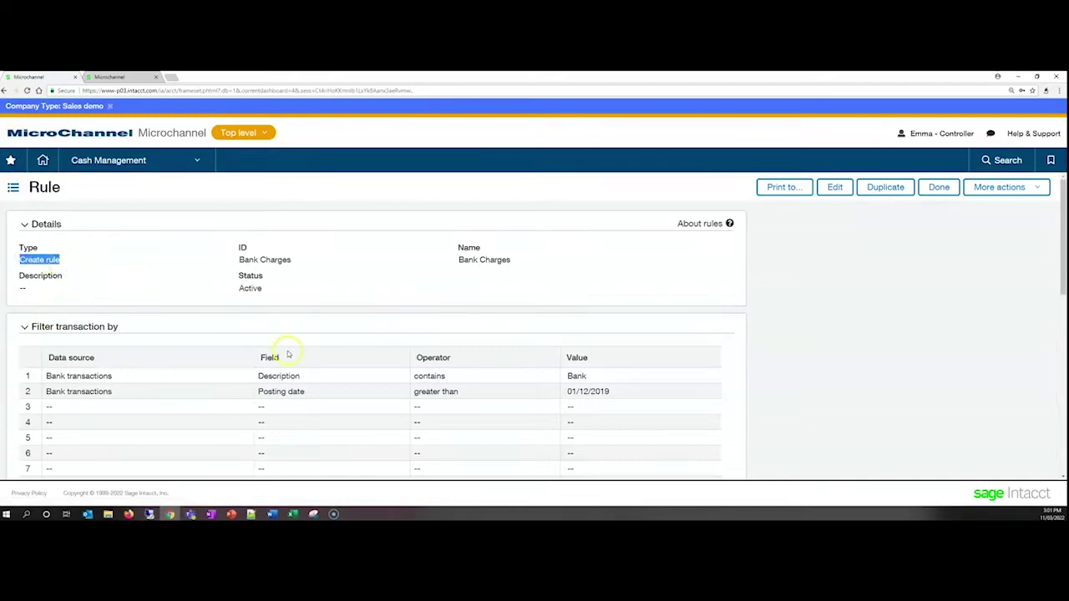
scroll(250, 343, "down", 1)
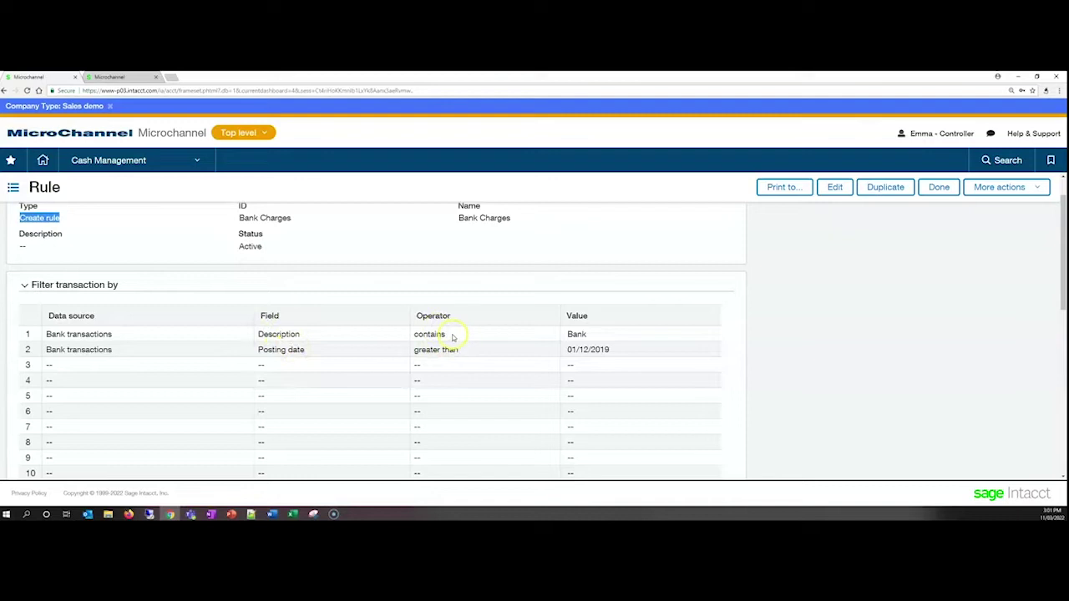
double_click(578, 334)
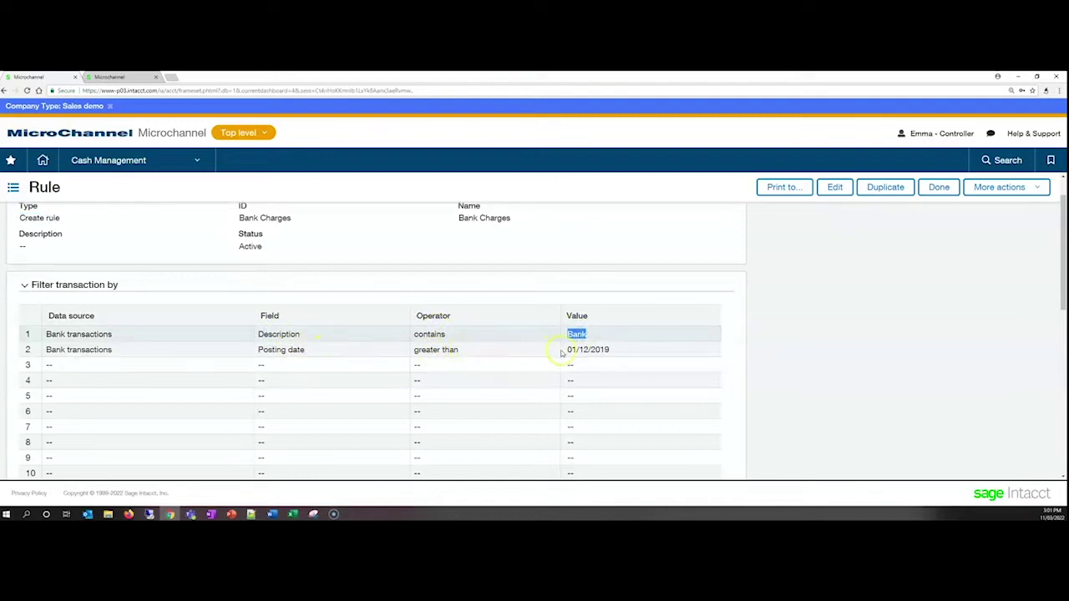
scroll(556, 383, "down", 5)
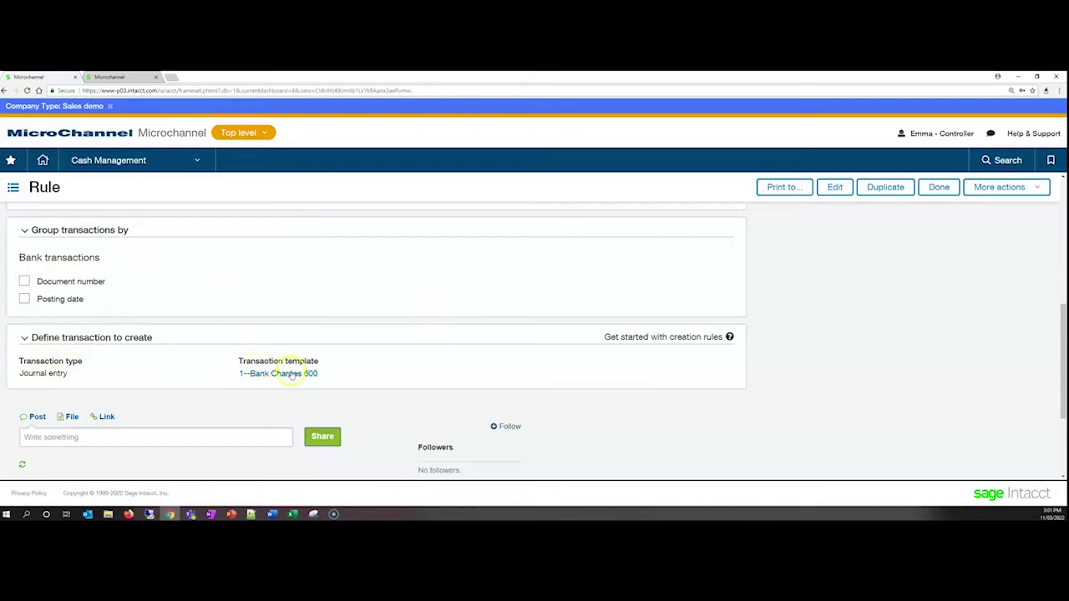
Step: Examine the description, posting state and offset line of the rule's journal entry template, and return to the rules list
left_click(274, 373)
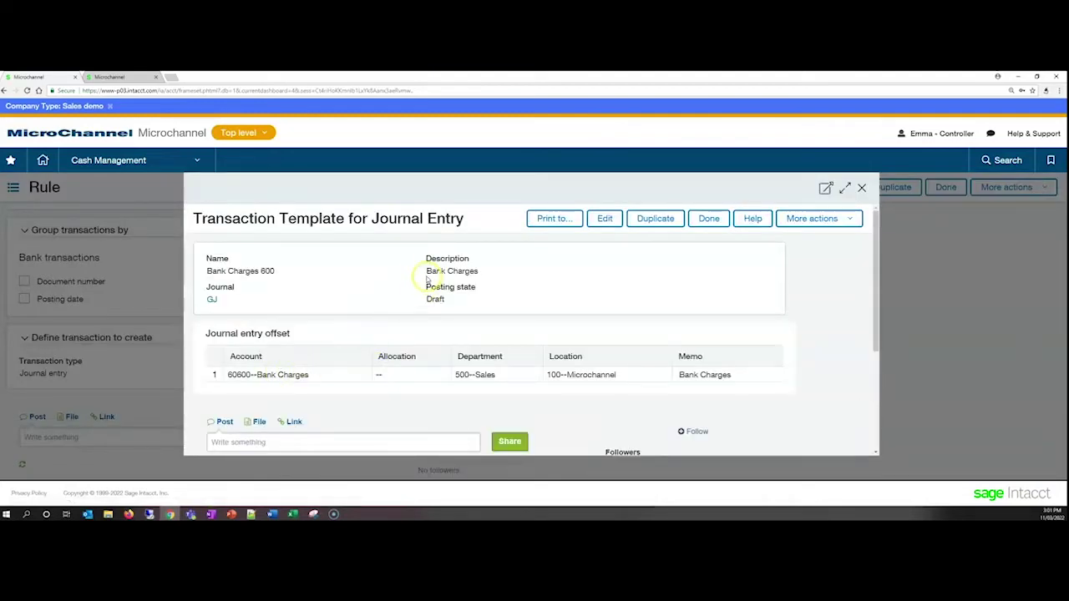
left_click_drag(427, 270, 477, 272)
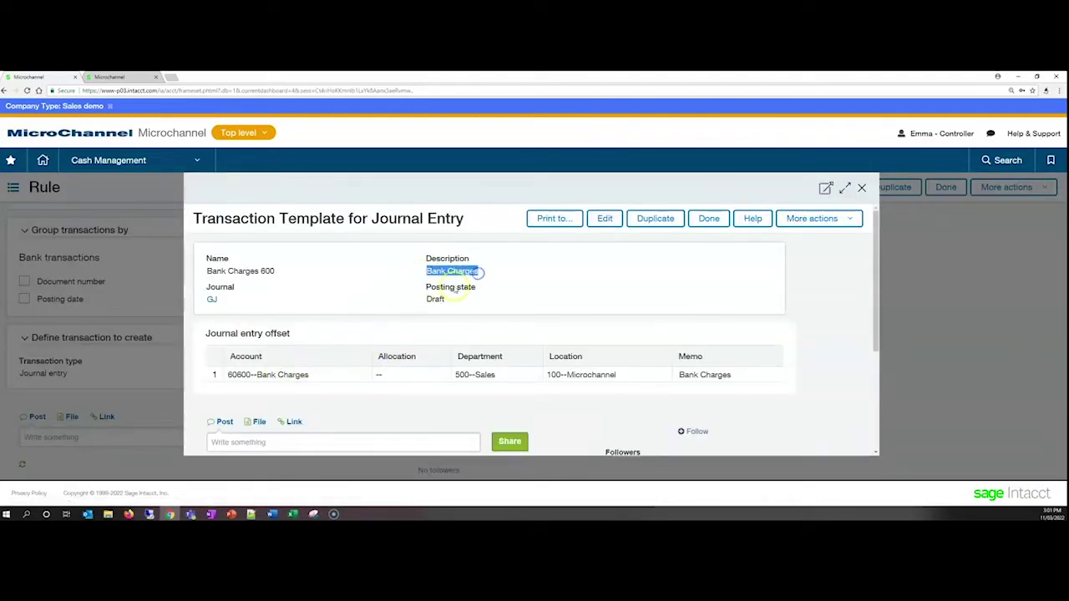
left_click(433, 297)
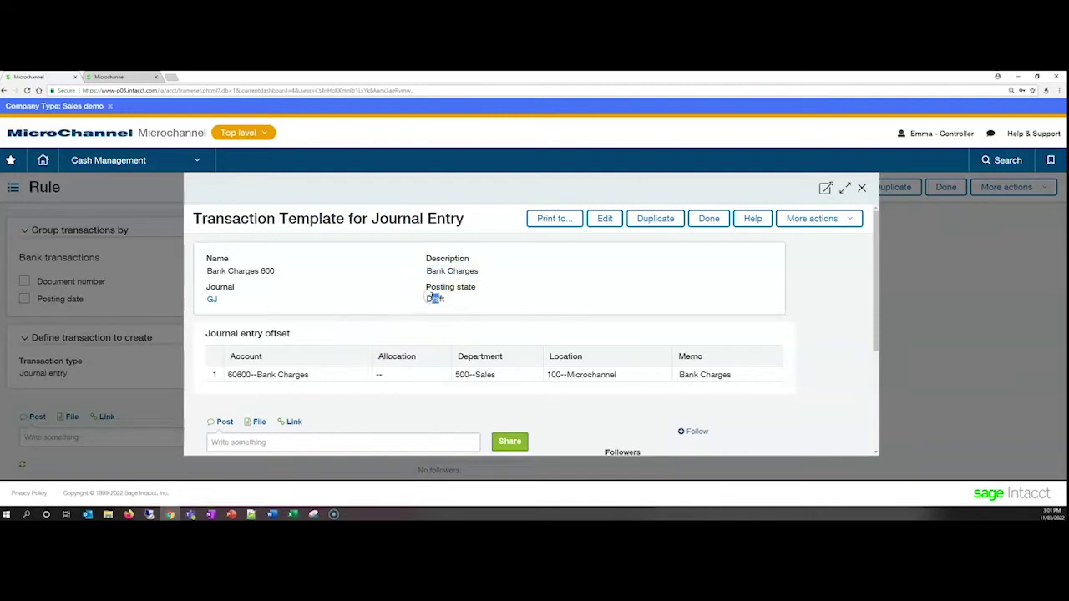
left_click(443, 302)
left_click_drag(302, 376, 256, 375)
left_click(472, 373)
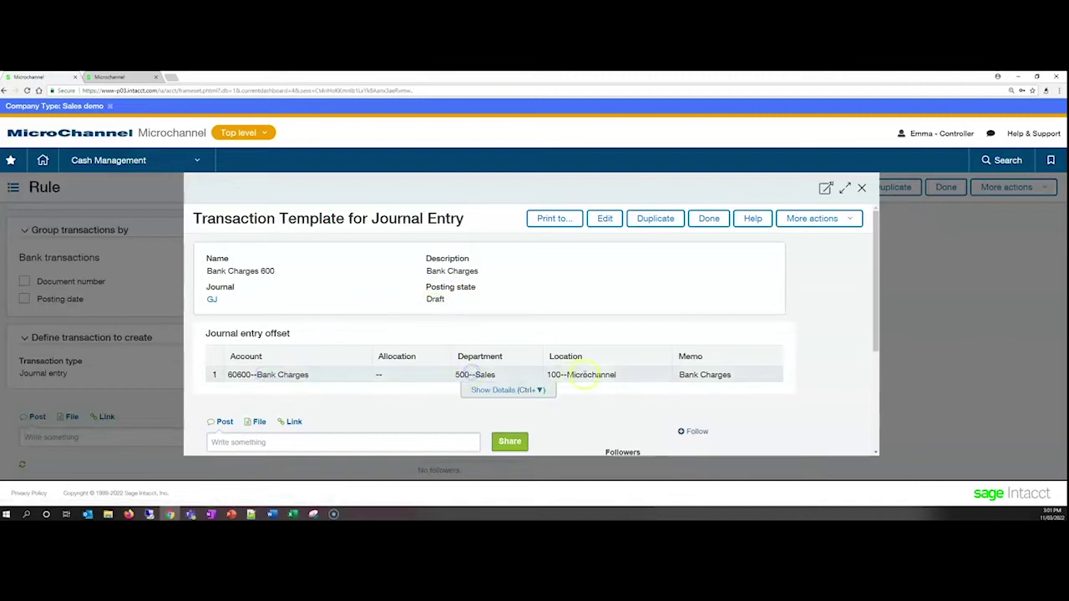
left_click_drag(578, 375, 548, 375)
left_click(685, 374)
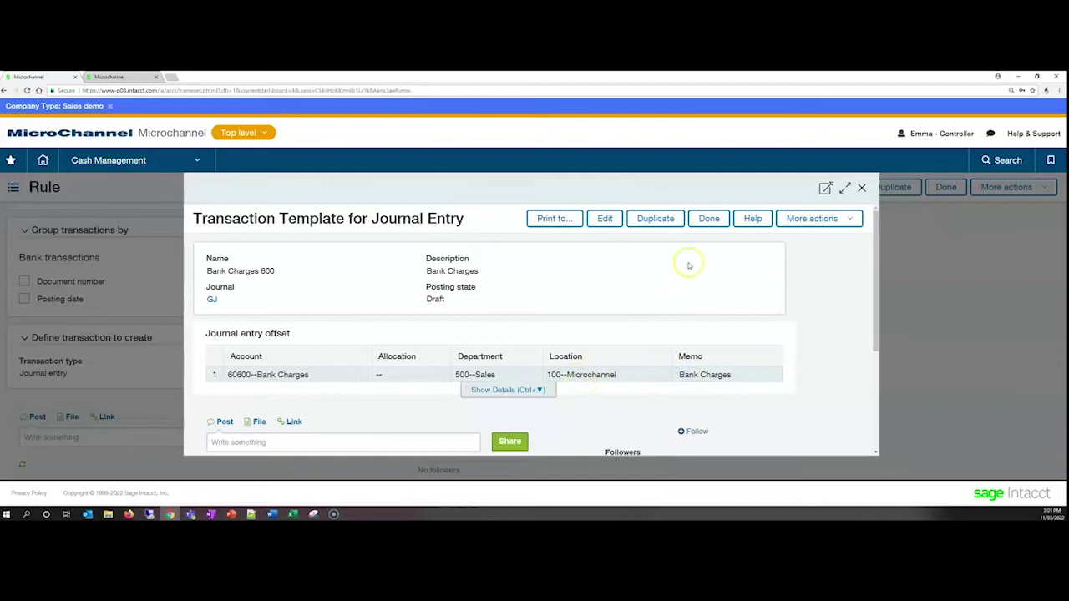
left_click(708, 218)
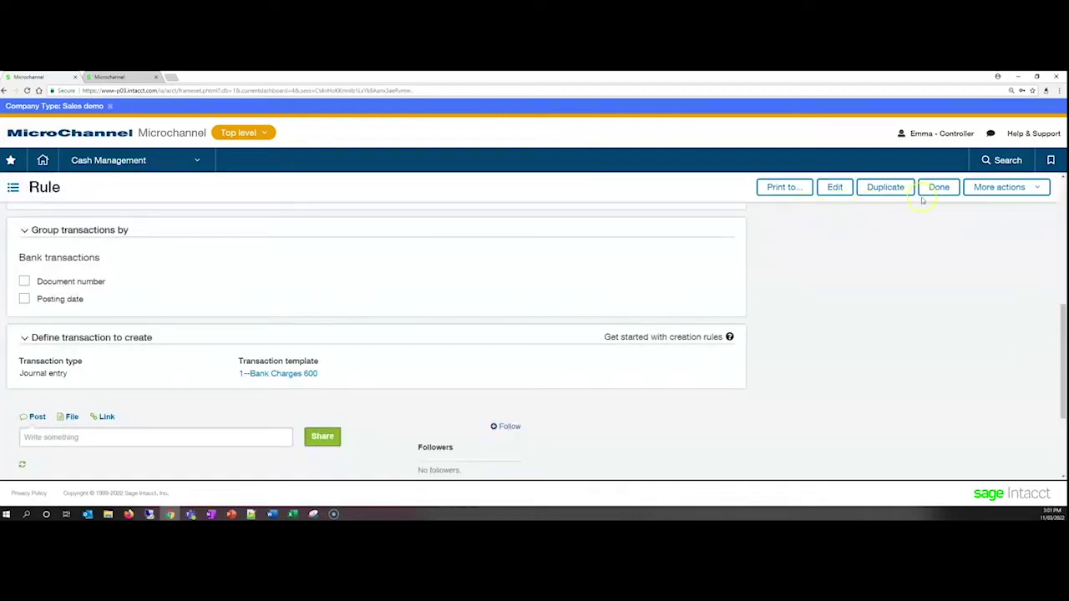
left_click(934, 187)
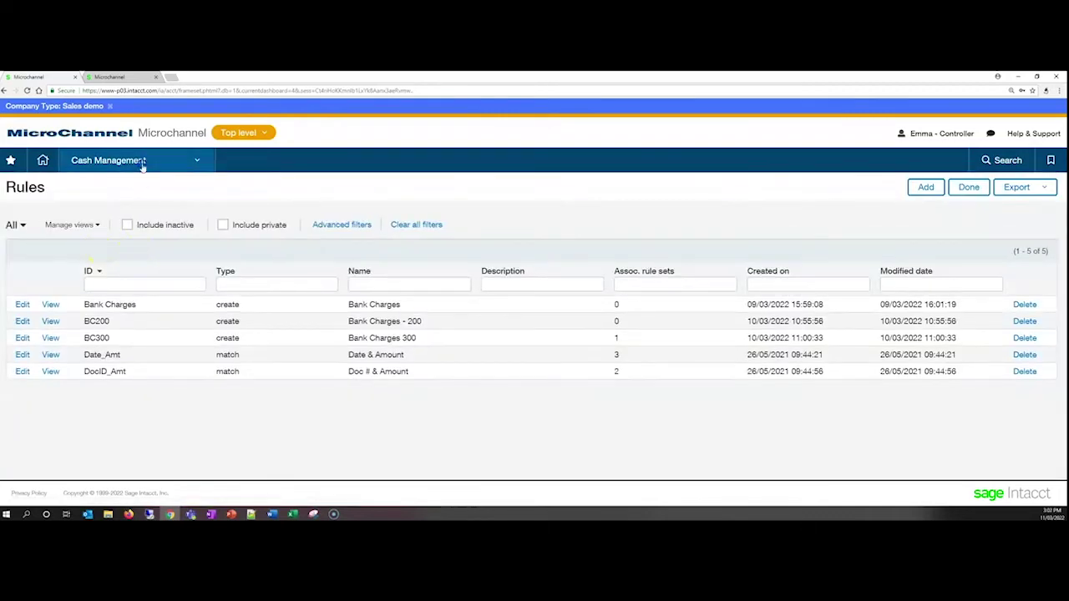
Step: Add the Bank Charges rule to Rule Set 2 and save the rule set
left_click(142, 160)
left_click(258, 368)
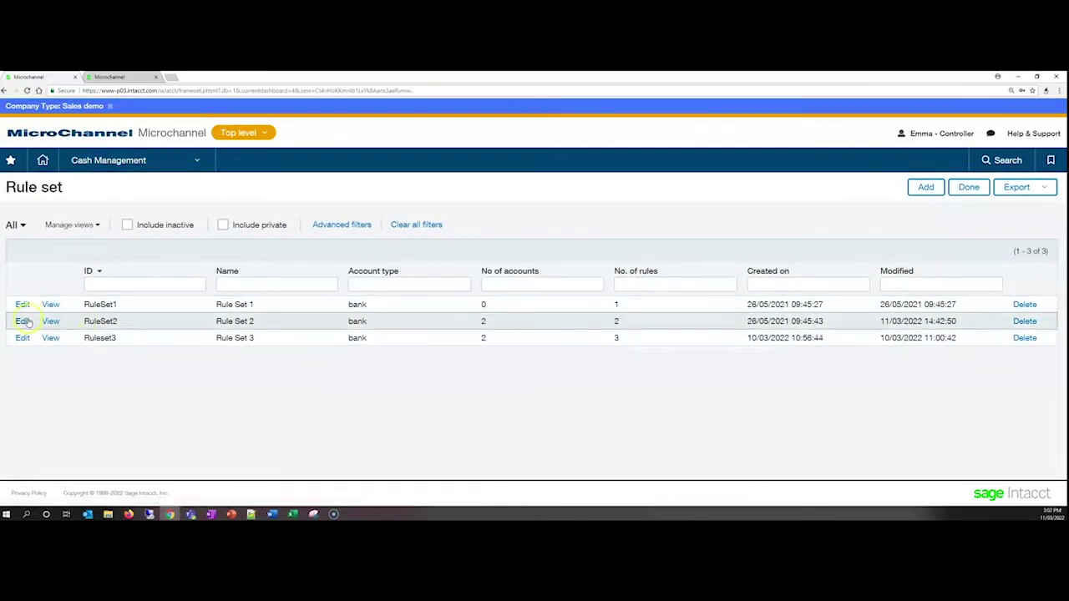
left_click(22, 321)
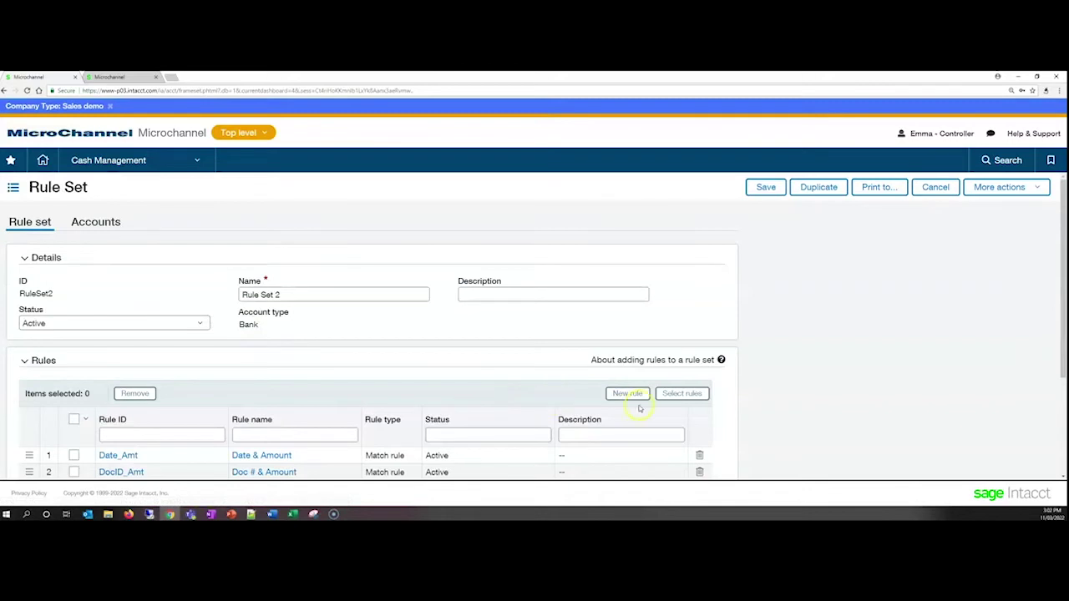
left_click(678, 394)
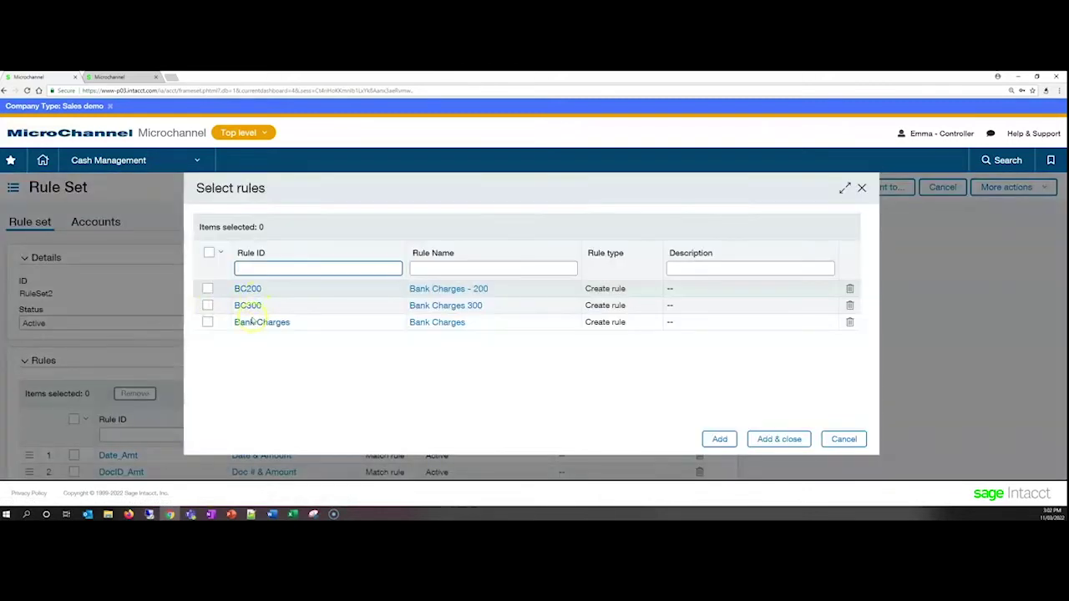
left_click(208, 322)
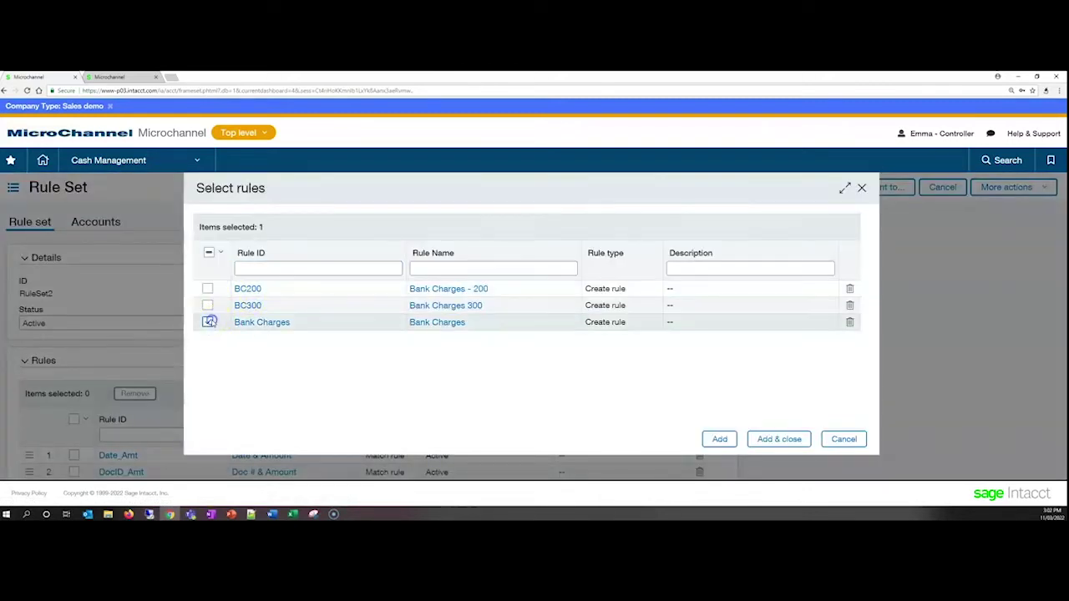
left_click(768, 437)
left_click(762, 187)
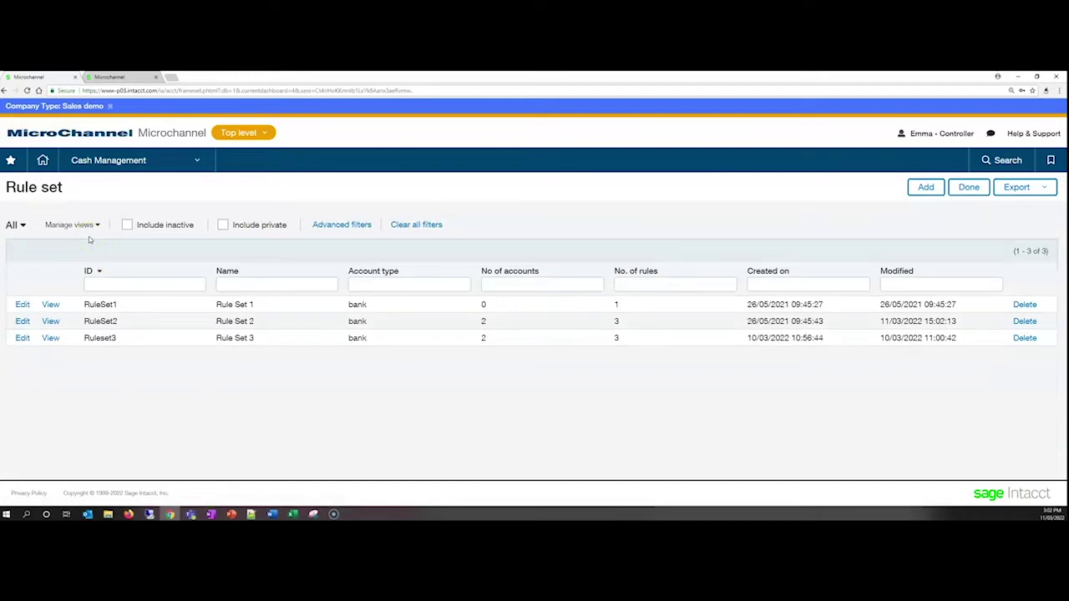
Step: Check the latest transaction number in the General Journal in the other browser window, and return to the rule sets
left_click(115, 77)
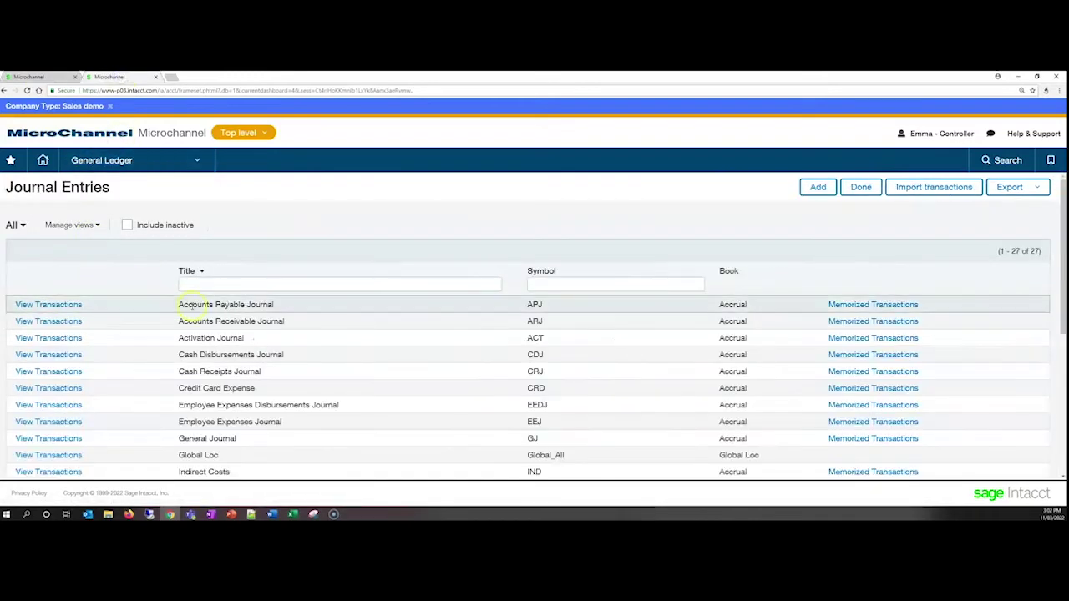
left_click(49, 437)
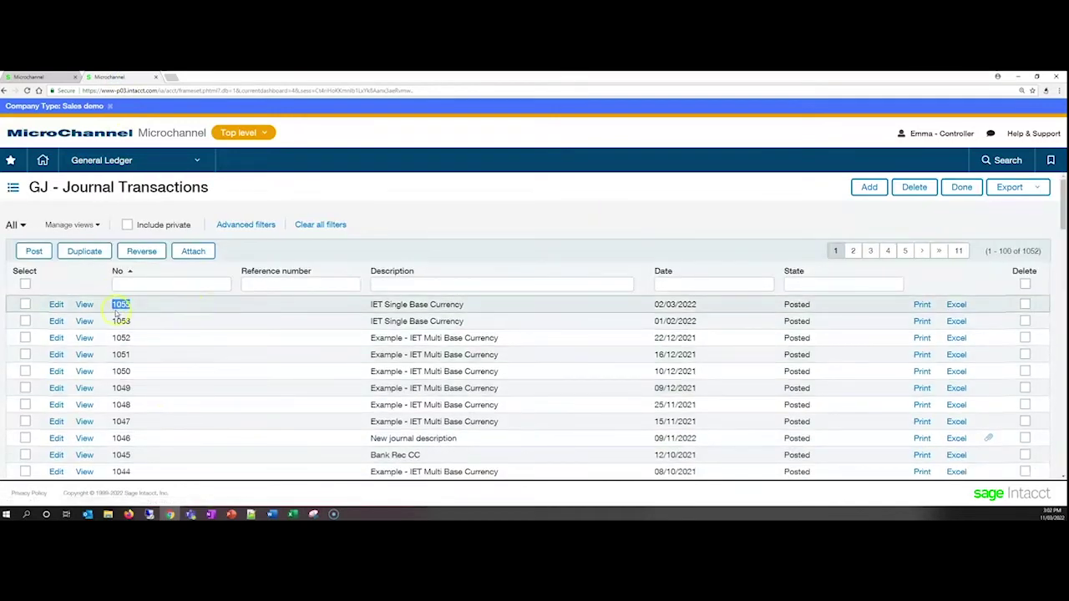
left_click(45, 79)
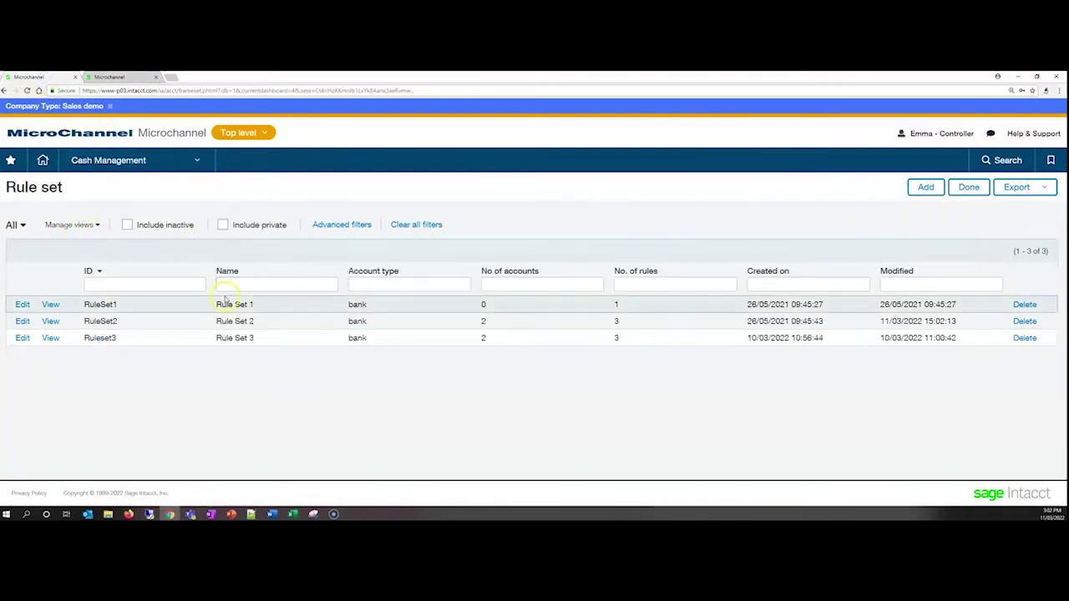
Step: Reopen the Demo Bank (USD) cheque account reconciliation so the updated rule set is applied
left_click(129, 161)
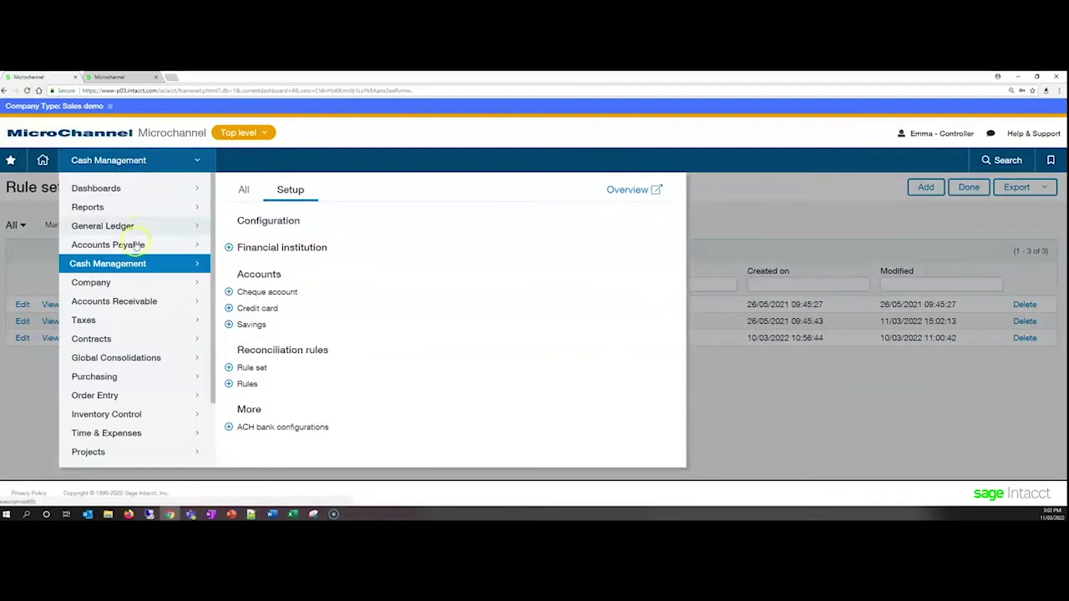
left_click(242, 189)
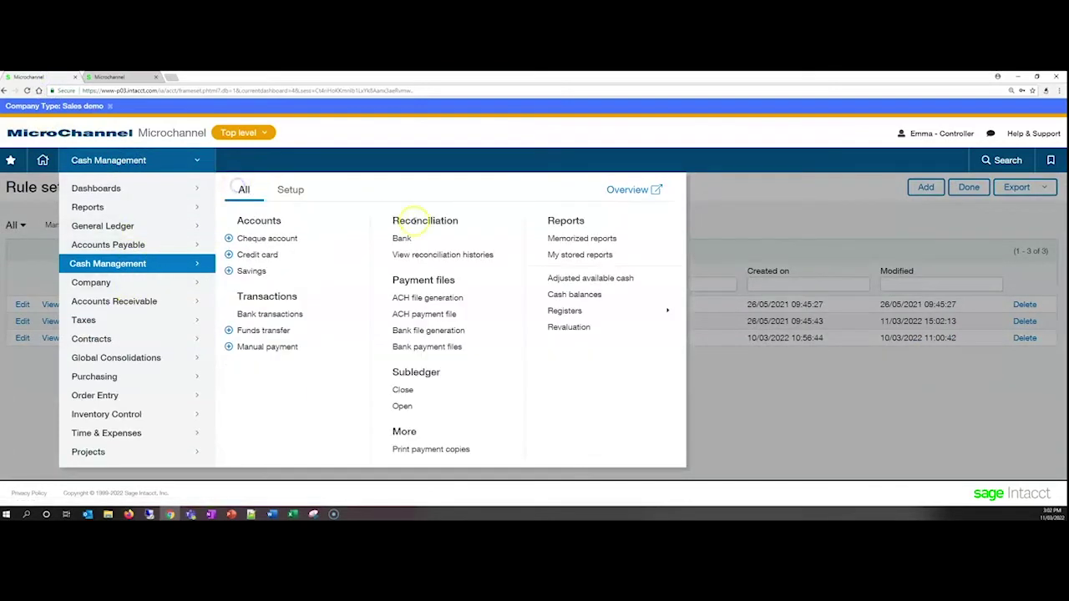
left_click(403, 239)
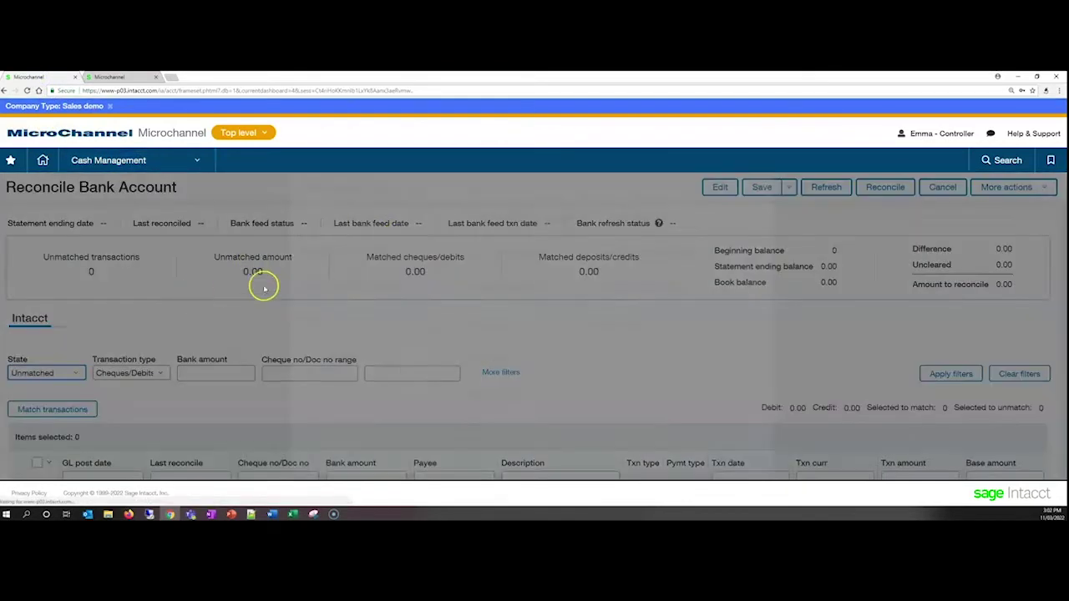
left_click(441, 232)
left_click(368, 244)
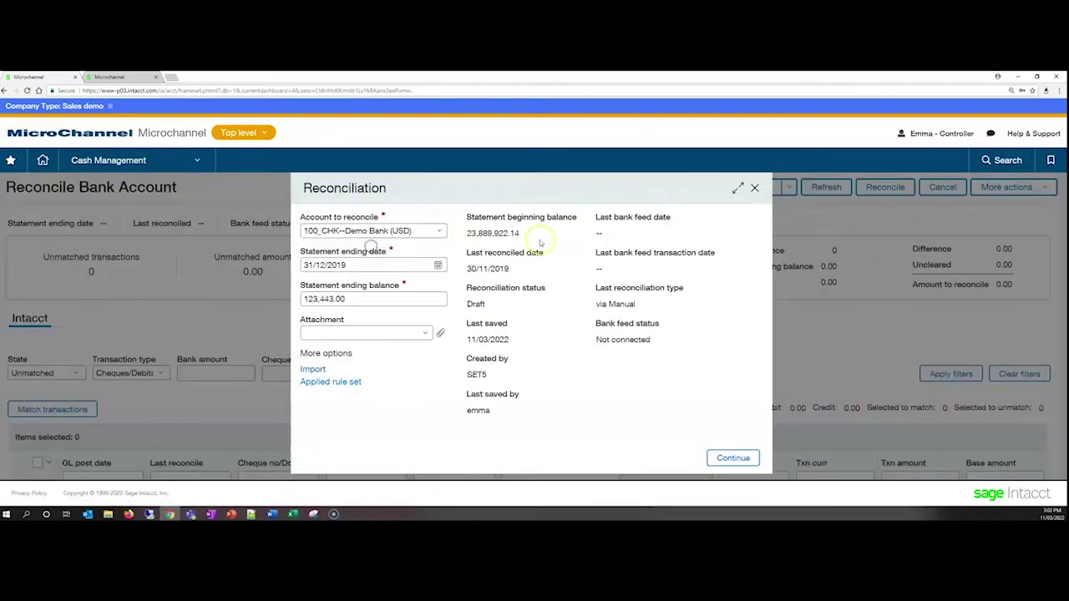
left_click(733, 458)
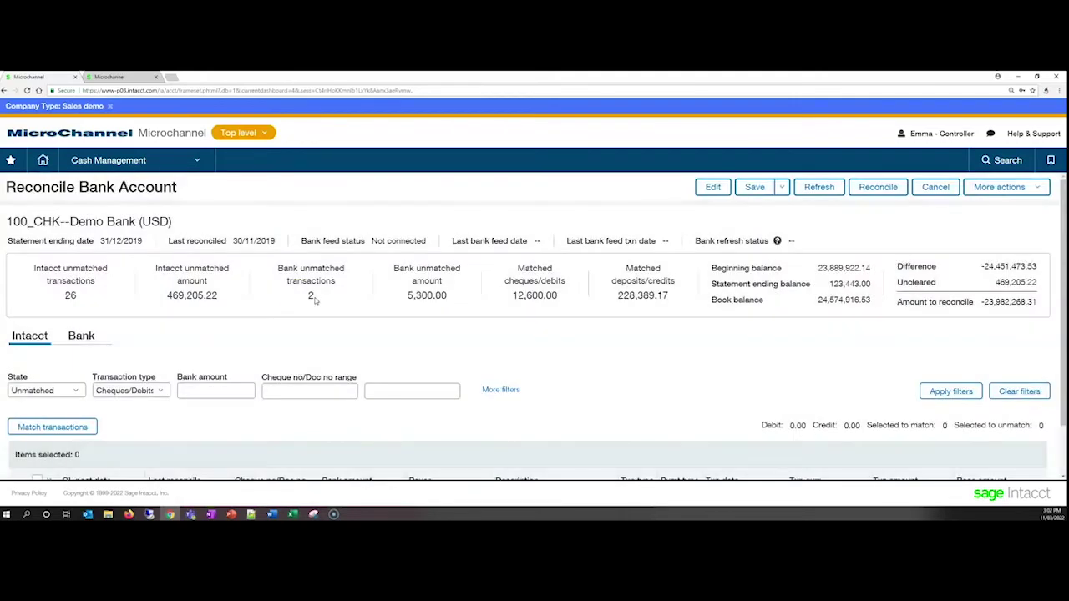
Step: Check the unmatched bank transaction count and examine the remaining unmatched bank transactions
left_click(310, 297)
left_click(82, 335)
scroll(334, 364, "down", 1)
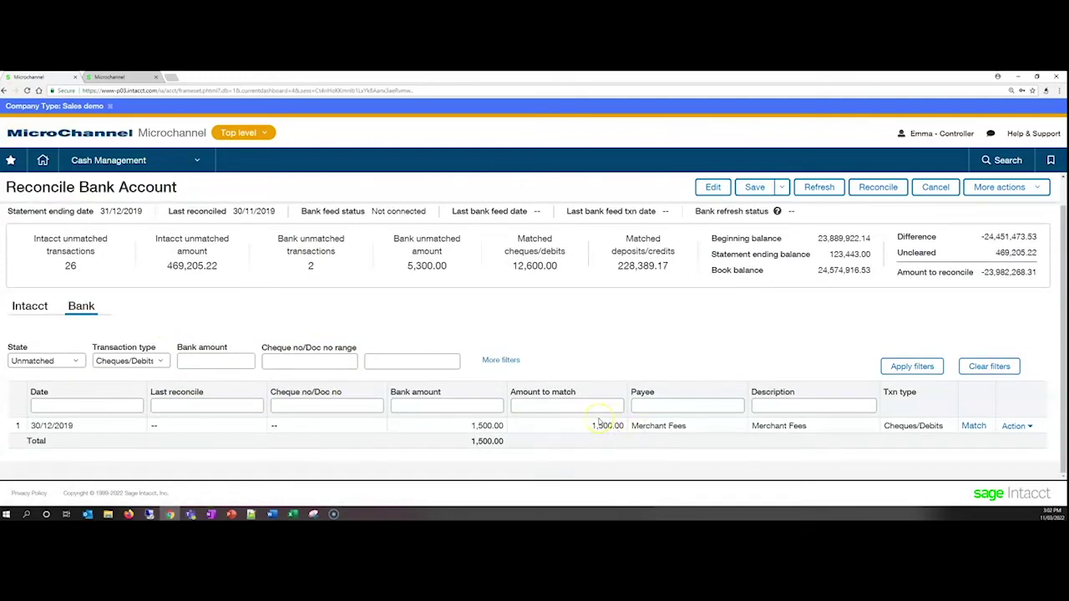
Step: Filter the bank cheques/debits to the Draft matched state and check the payee and bank amount of the listed transaction
left_click(75, 360)
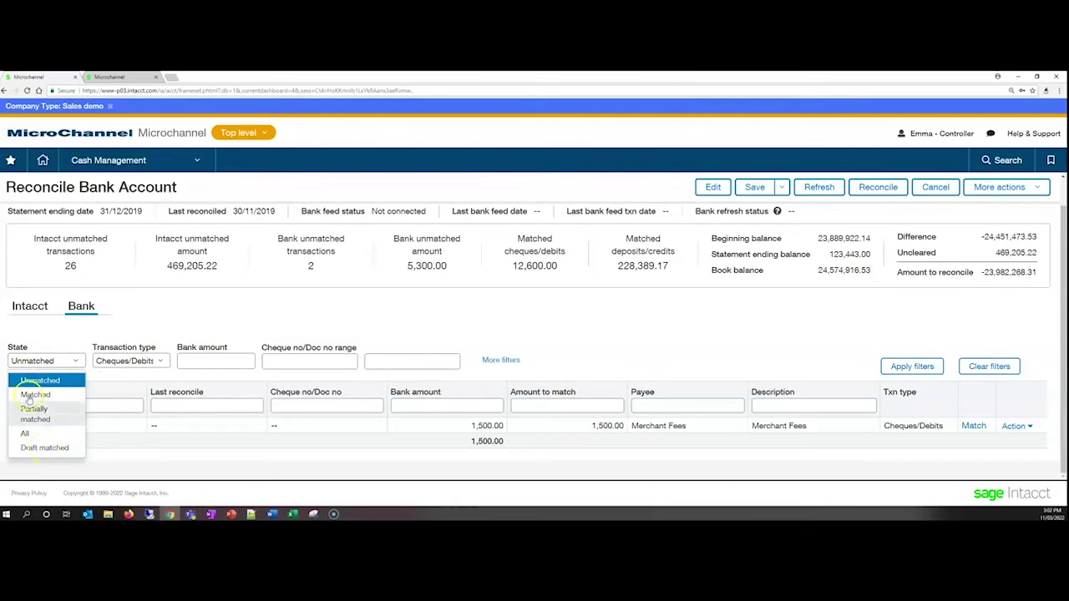
left_click(44, 449)
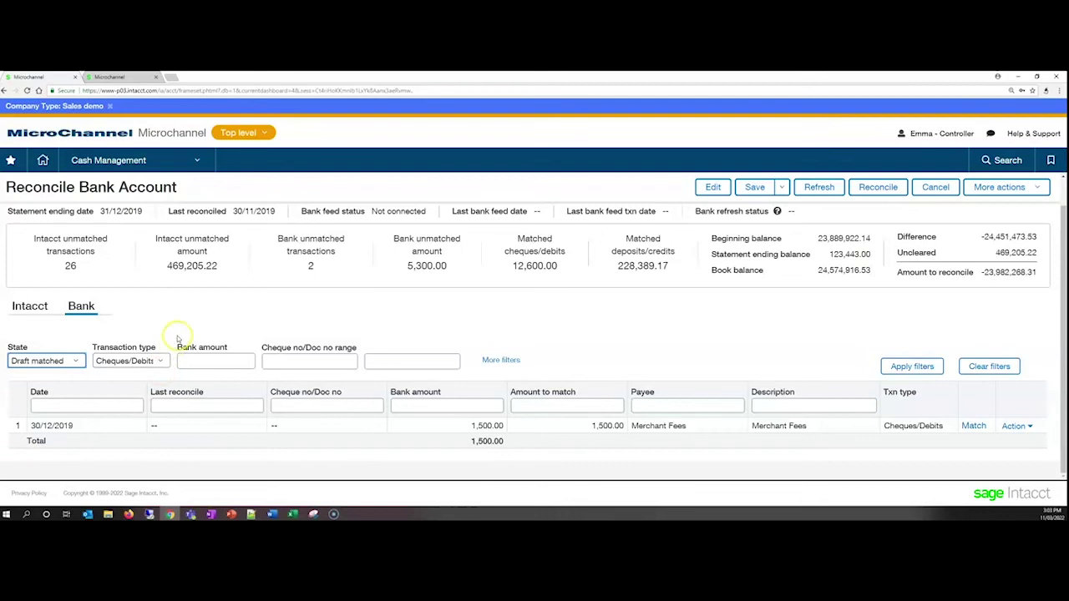
left_click(897, 374)
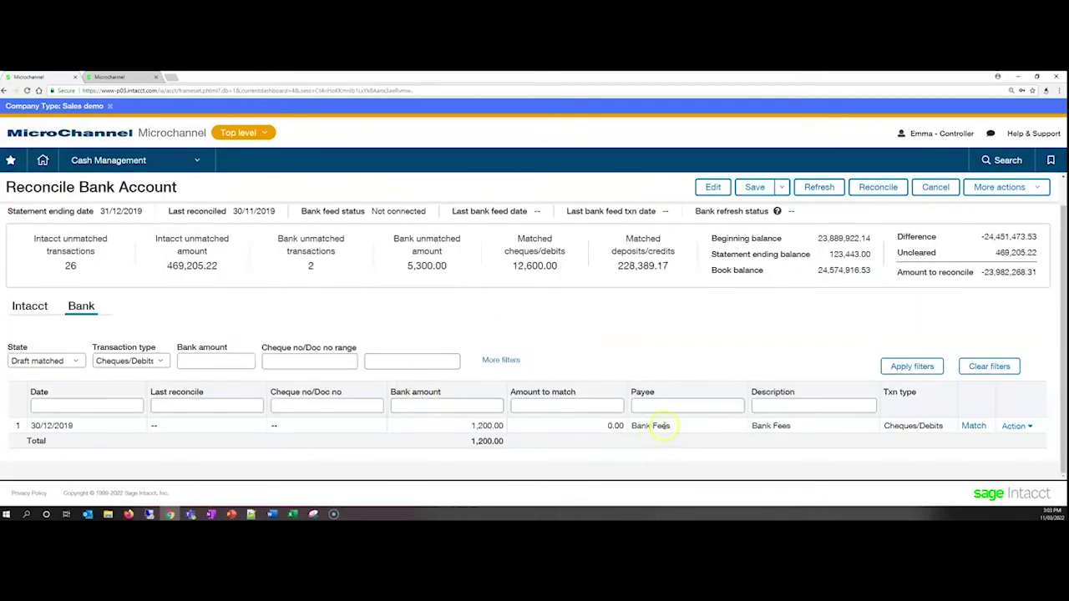
left_click_drag(668, 426, 632, 426)
left_click_drag(484, 426, 462, 424)
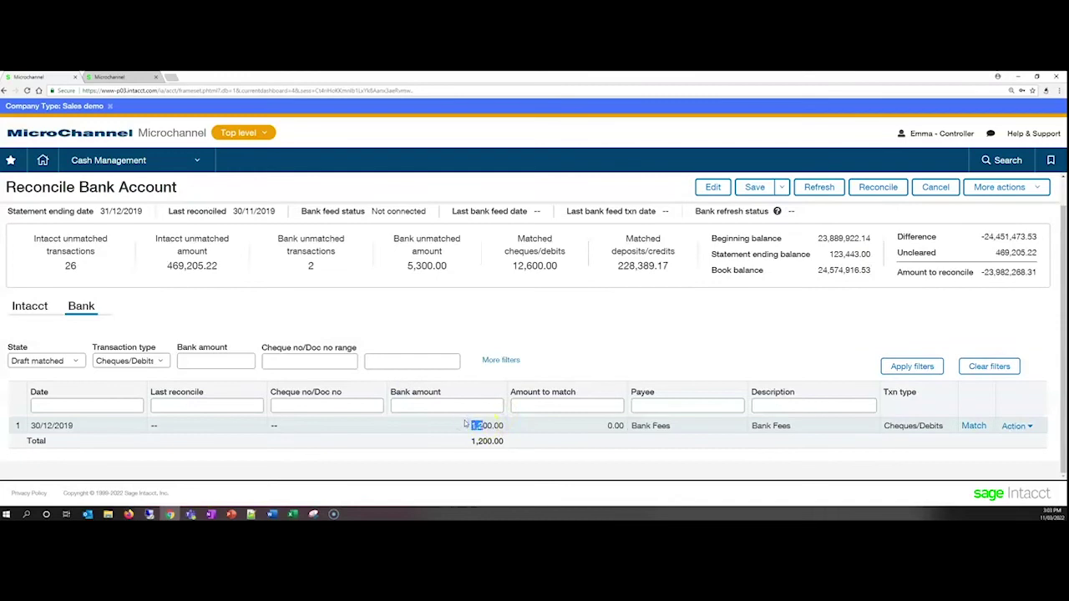
Step: Refresh the General Journal transaction list in the other browser window and check the number of the newest Bank Fees entry
left_click(135, 77)
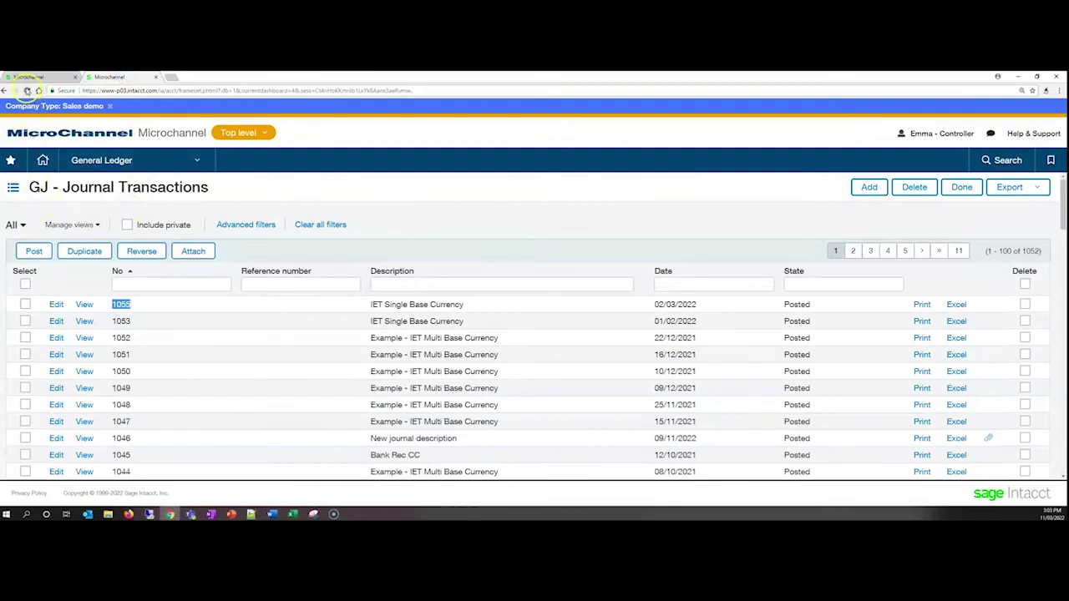
left_click(27, 89)
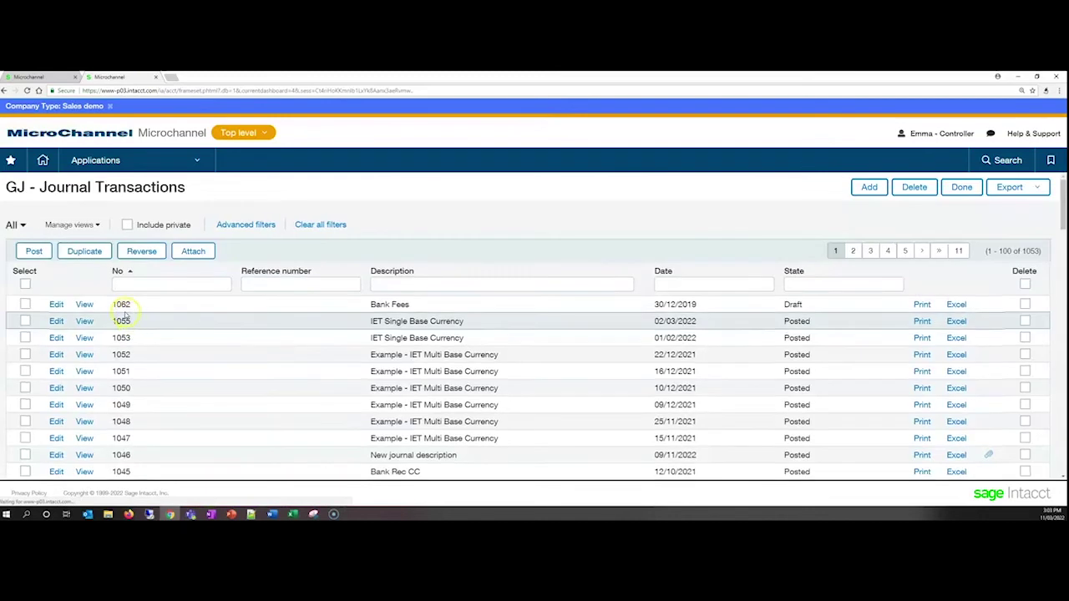
double_click(122, 306)
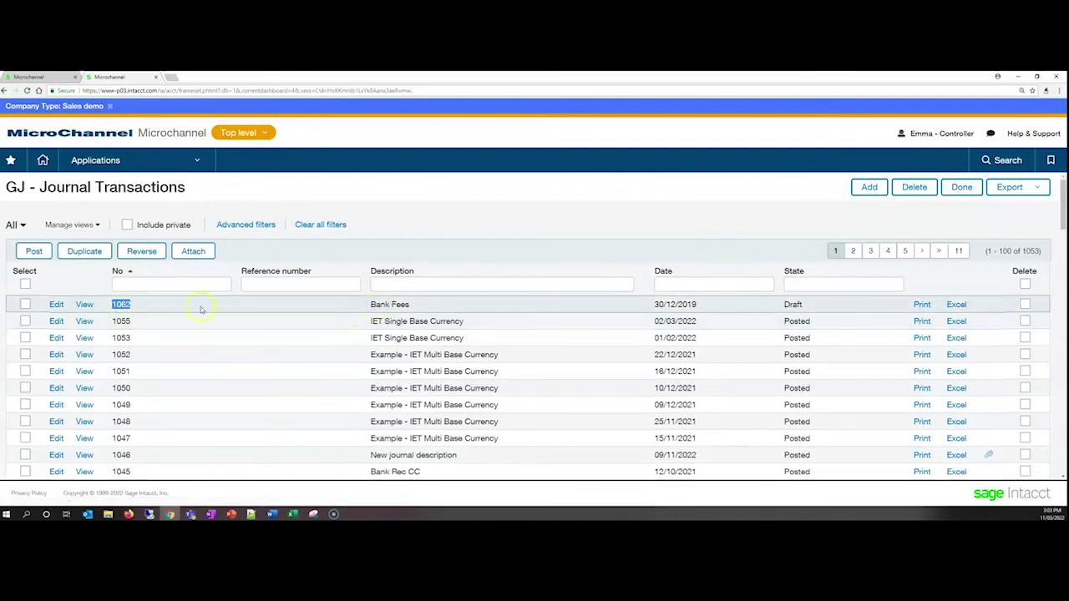
Step: View the draft Bank Fees journal entry and examine the accounts and amounts on its entry lines
left_click(84, 304)
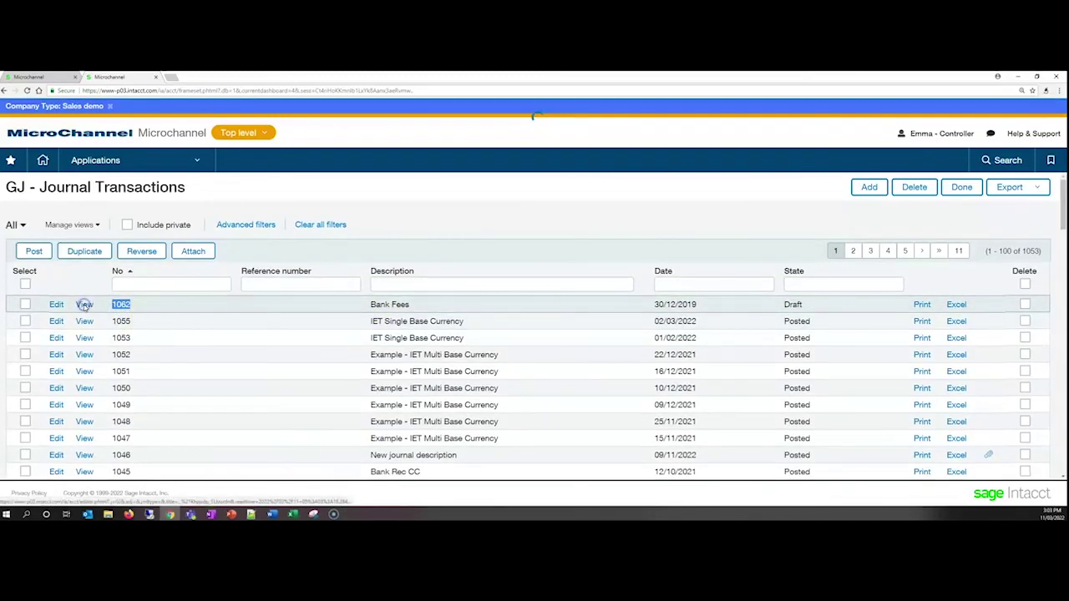
scroll(179, 310, "down", 2)
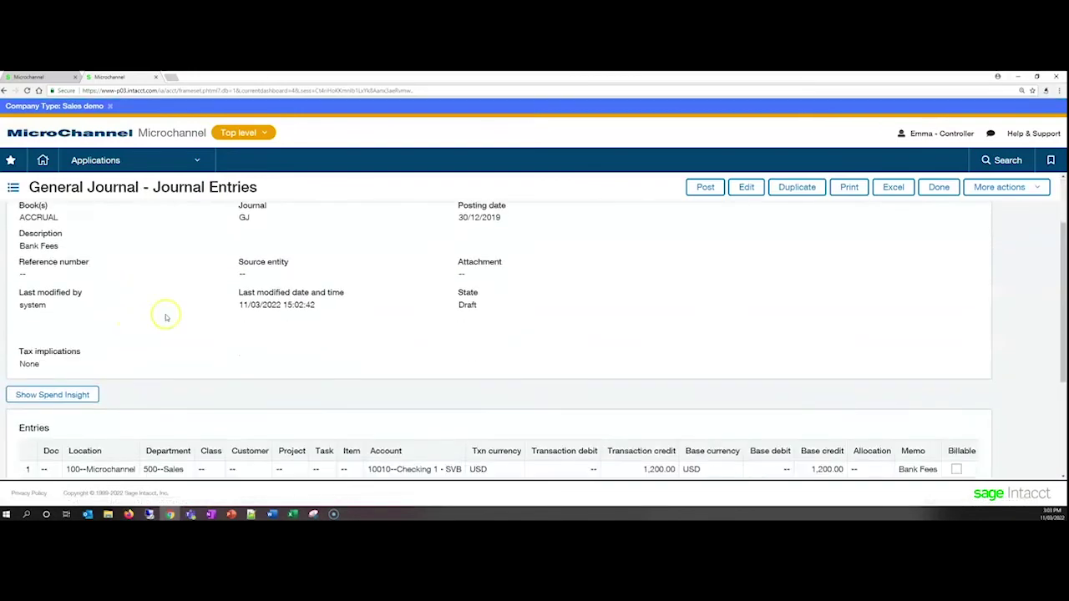
scroll(117, 292, "down", 1)
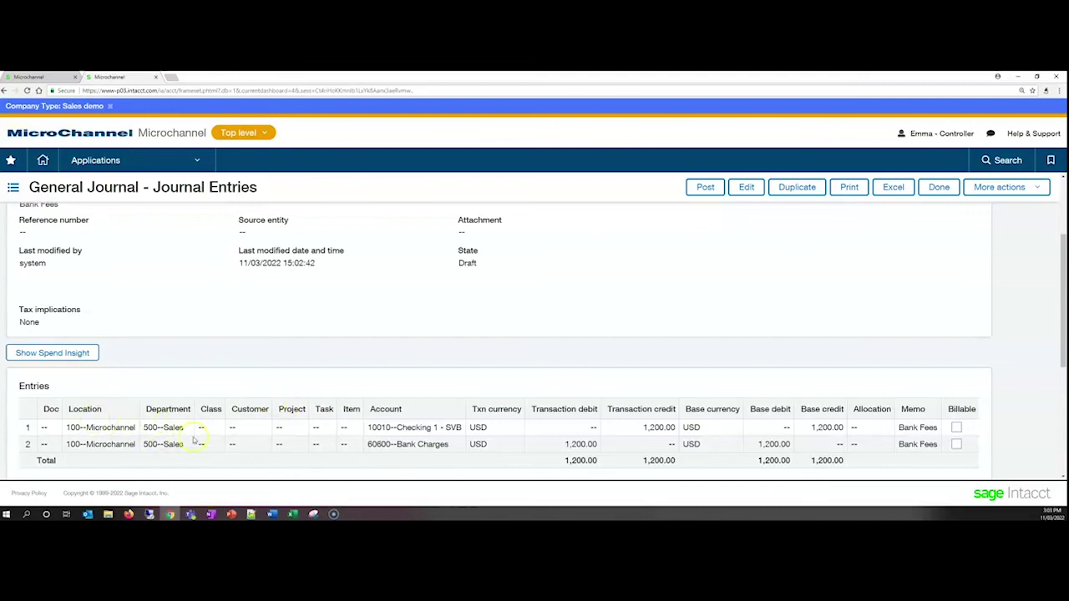
mouse_move(375, 443)
left_mouse_down()
mouse_move(444, 444)
mouse_move(368, 427)
left_mouse_up()
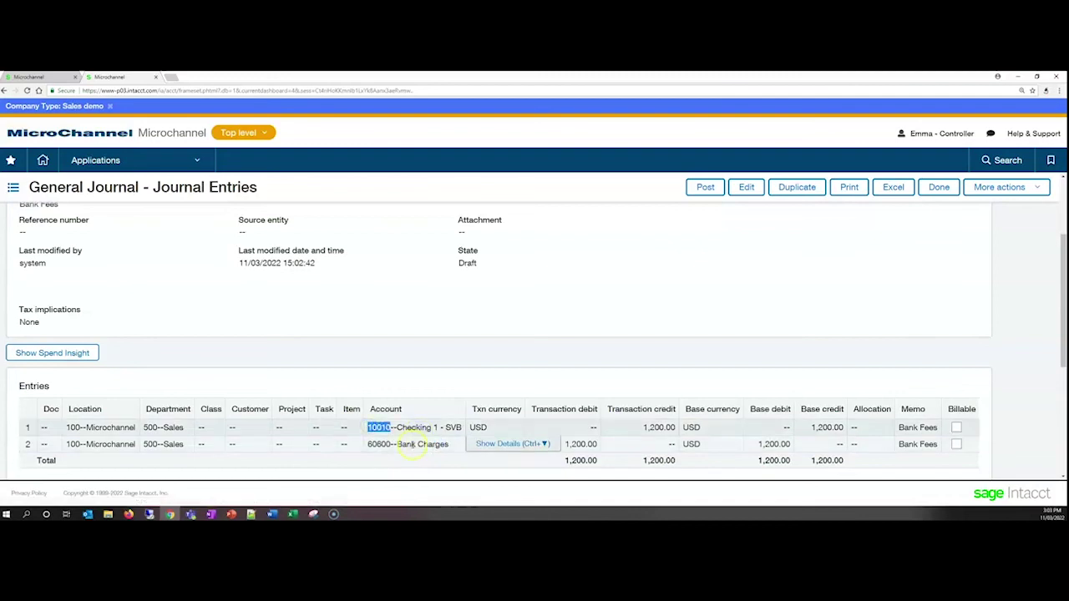
left_click(402, 441)
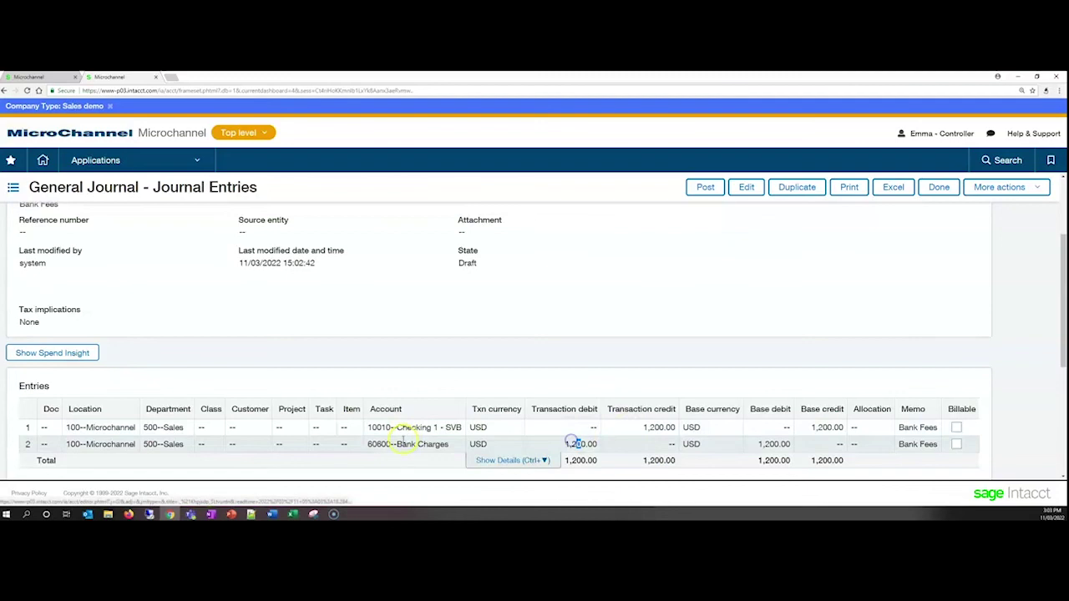